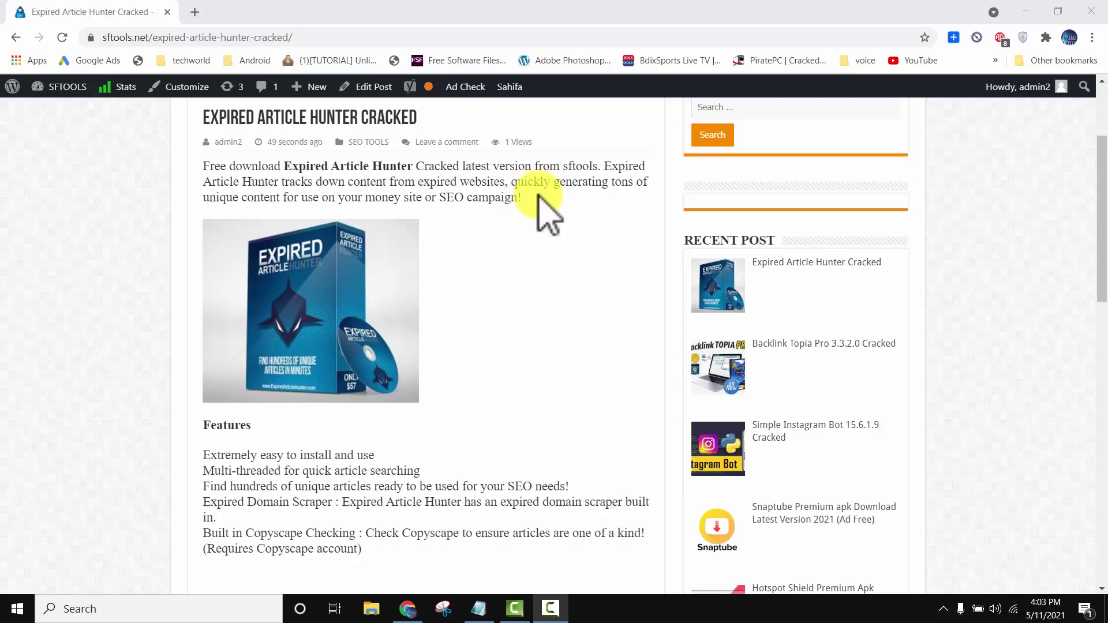
pyautogui.moveTo(1100, 208)
pyautogui.mouseDown()
pyautogui.moveTo(1097, 364)
pyautogui.moveTo(1098, 286)
pyautogui.mouseUp()
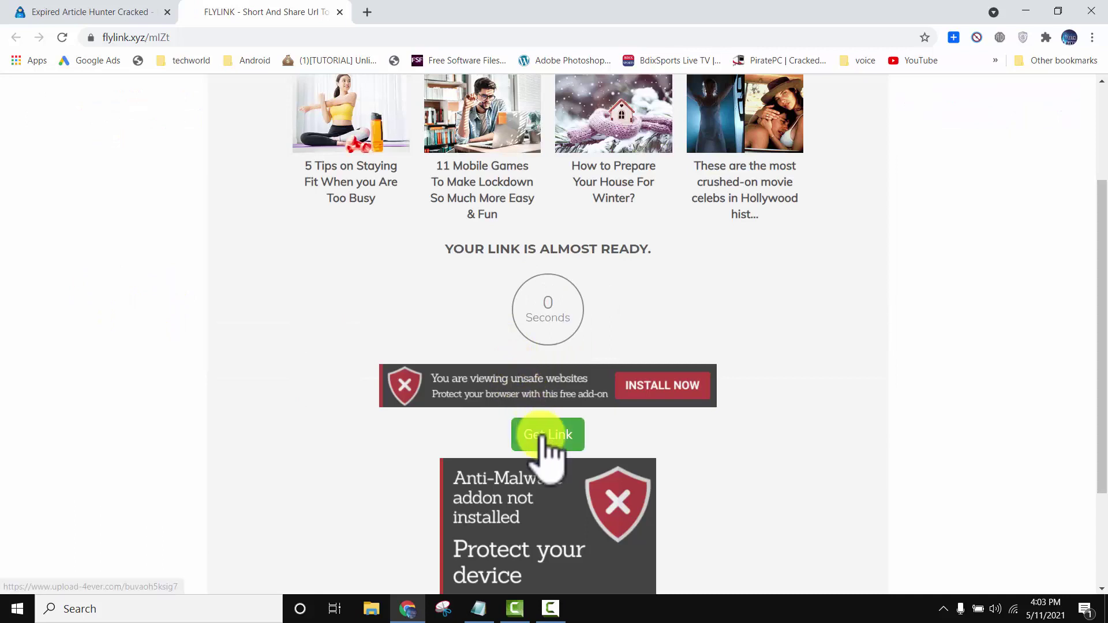
# Take the free download path on upload-4ever and create the Expired Article Hunter download link past the captcha.
pyautogui.click(547, 435)
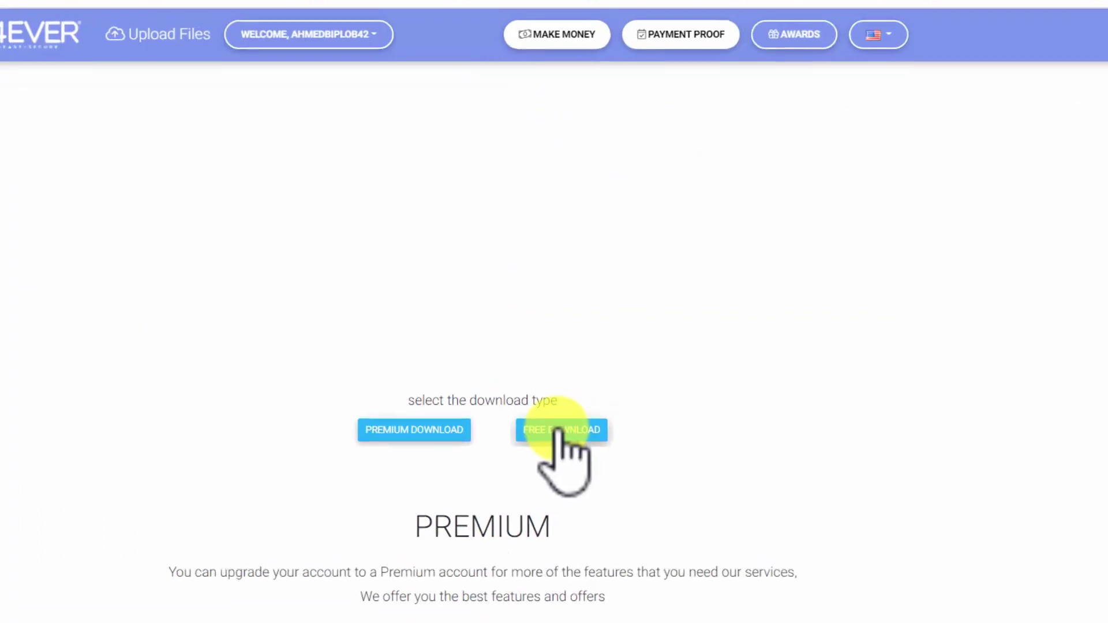
pyautogui.click(561, 429)
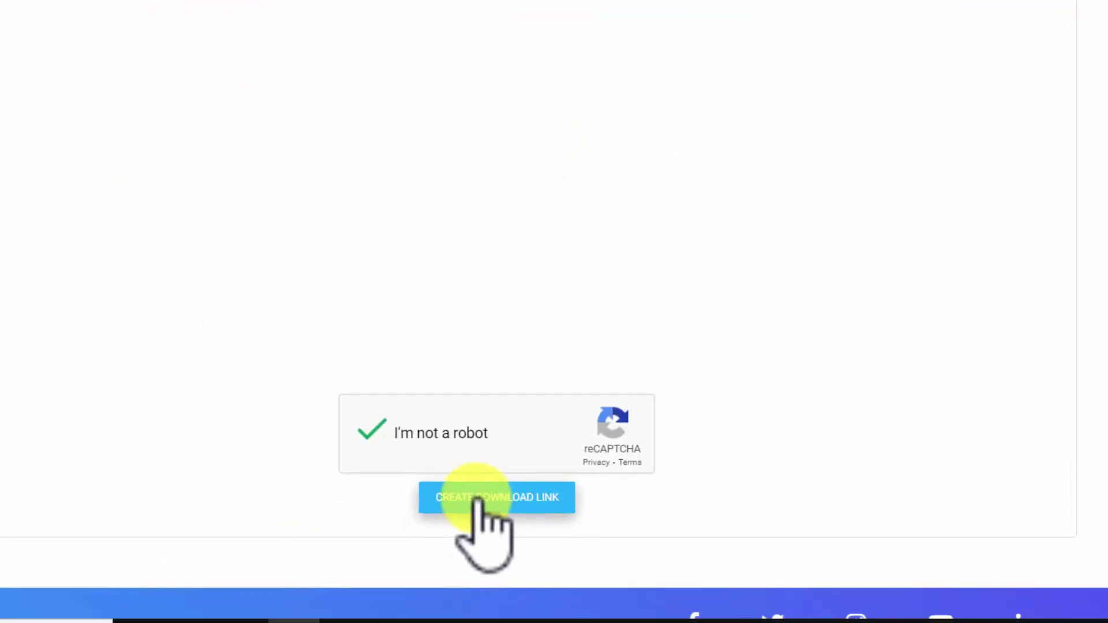
pyautogui.click(496, 497)
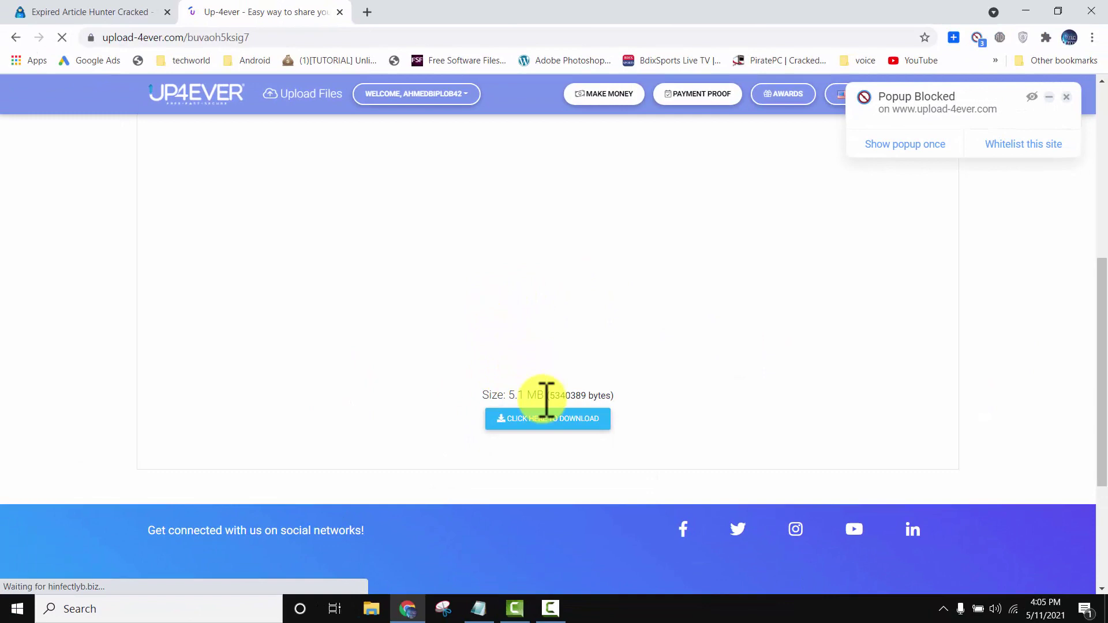
# Hand Expired Article Hunter.rar to IDM, start it into Compressed, and pause at 1.82%.
pyautogui.click(519, 418)
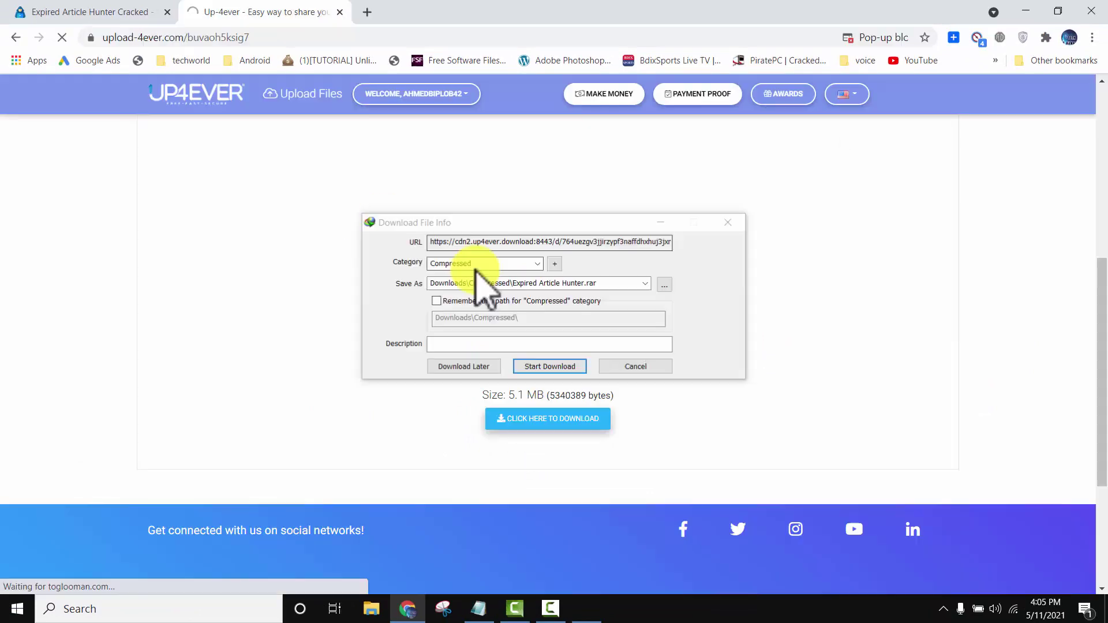
pyautogui.click(544, 366)
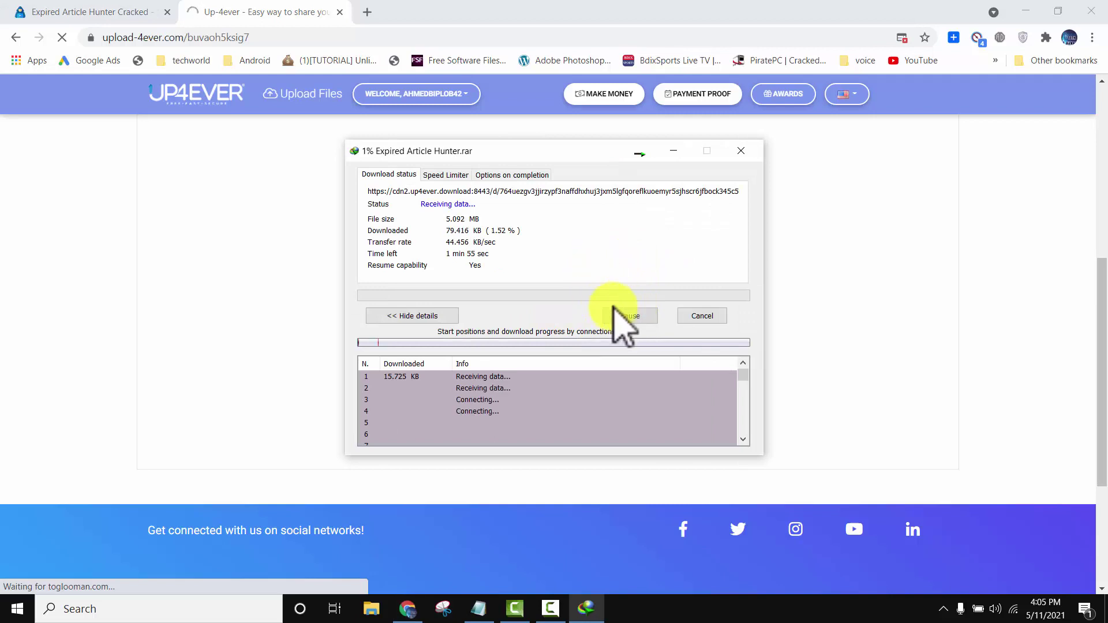
pyautogui.click(629, 315)
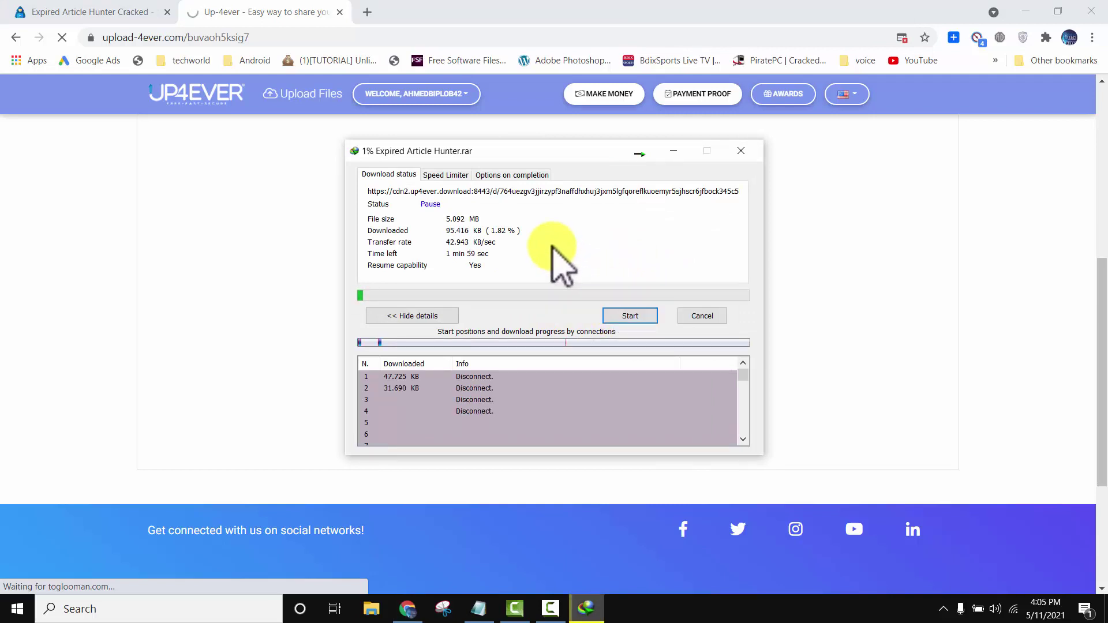